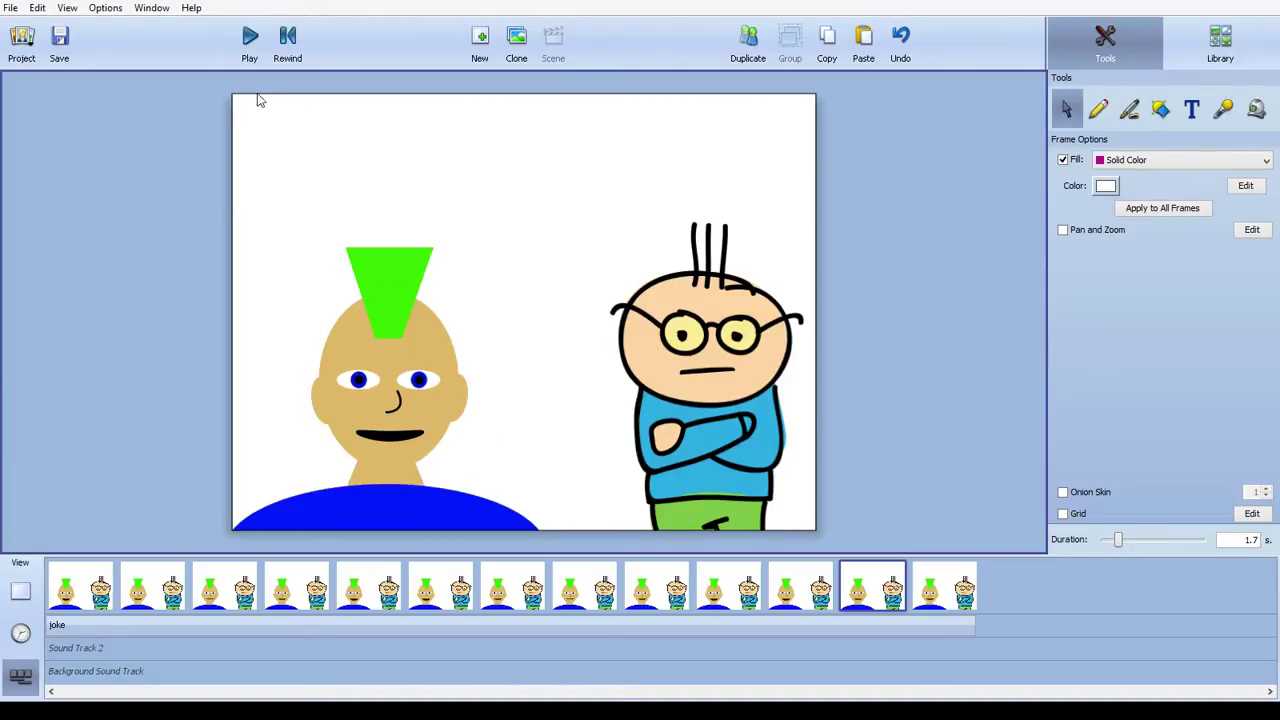
Step: Rewind and play the 13-frame cartoon to preview the mouth shapes with the joke sound track
{"action": "left_click", "coordinate": [282, 40]}
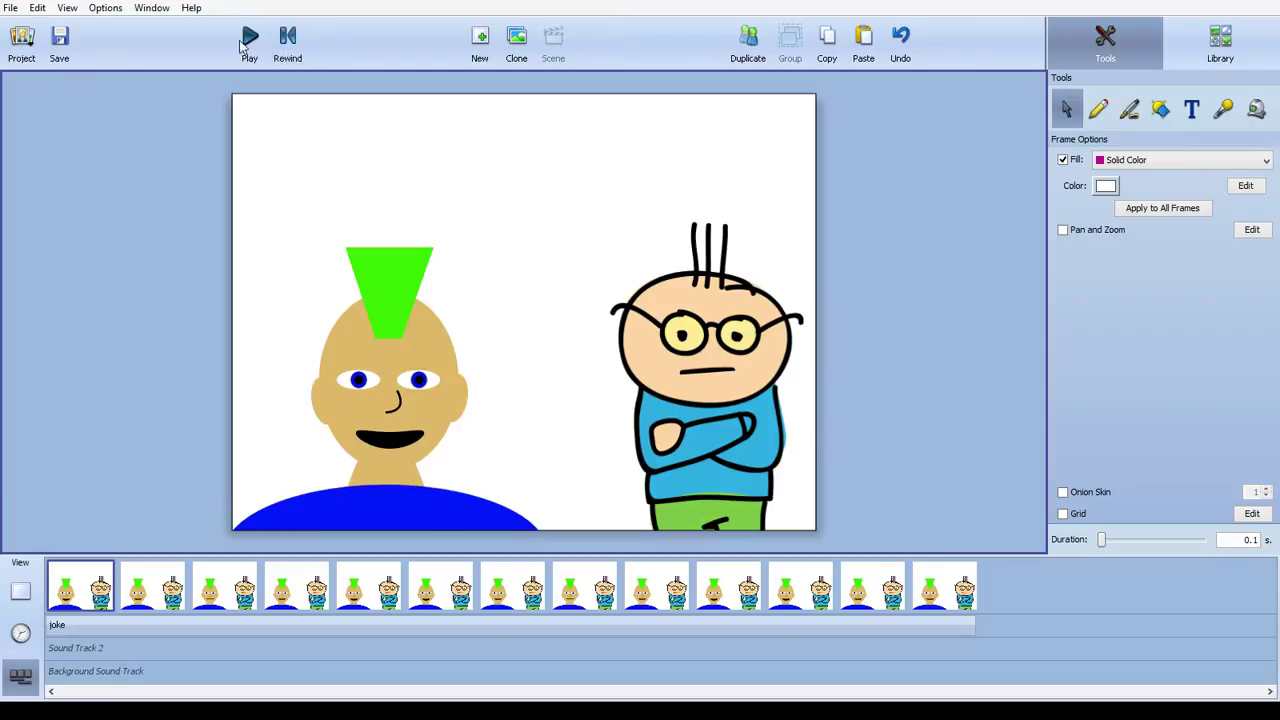
{"action": "left_click", "coordinate": [249, 40]}
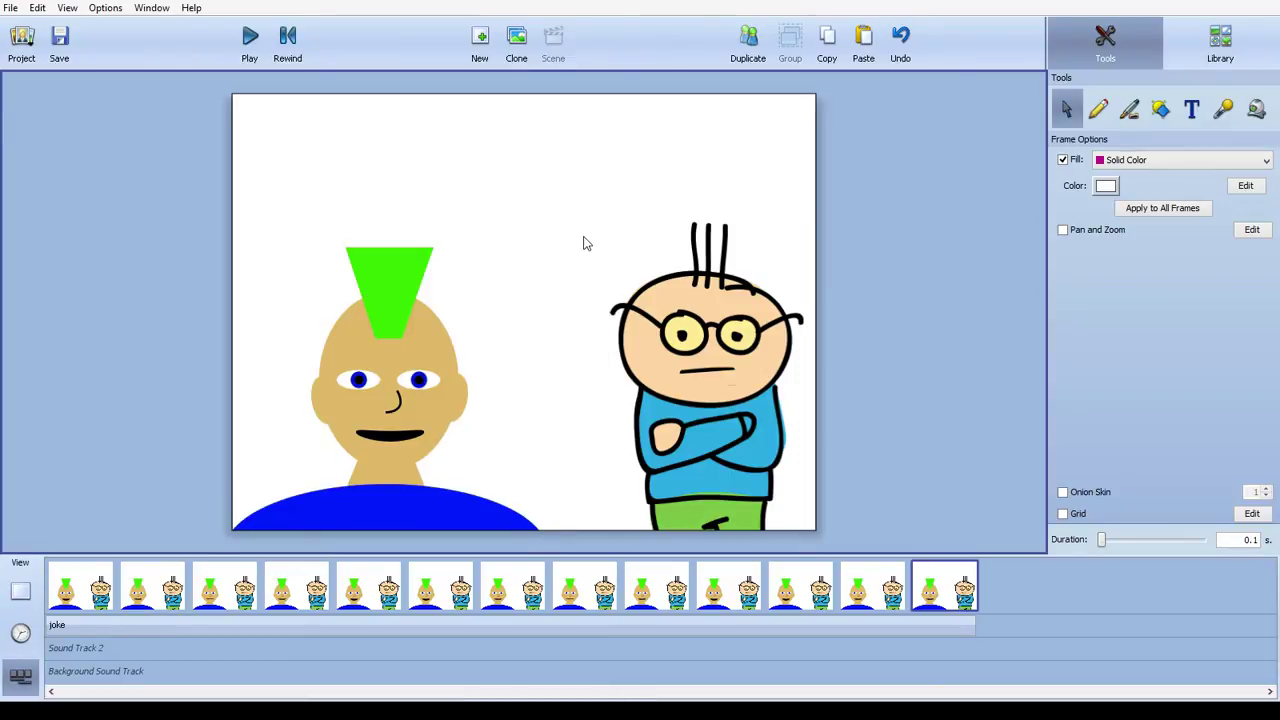
Step: Select the glasses character sticker and browse the character sticker Library
{"action": "left_click", "coordinate": [690, 305]}
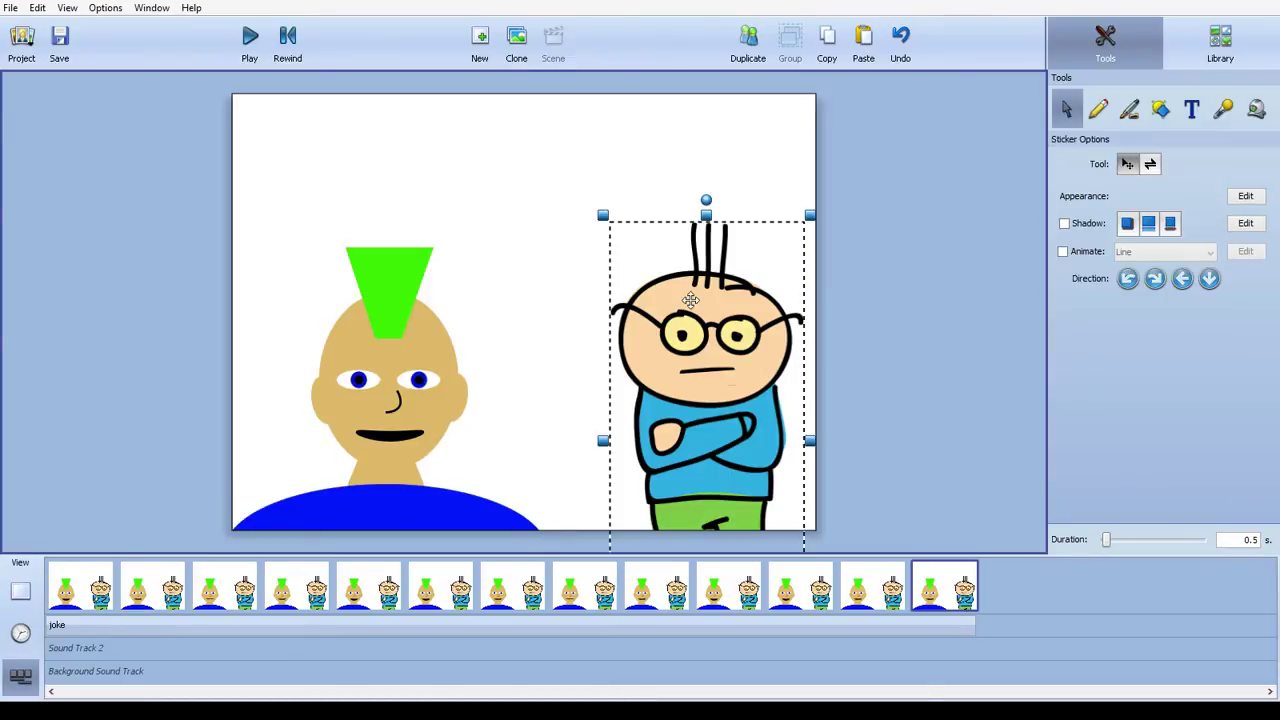
{"action": "left_click", "coordinate": [1222, 48]}
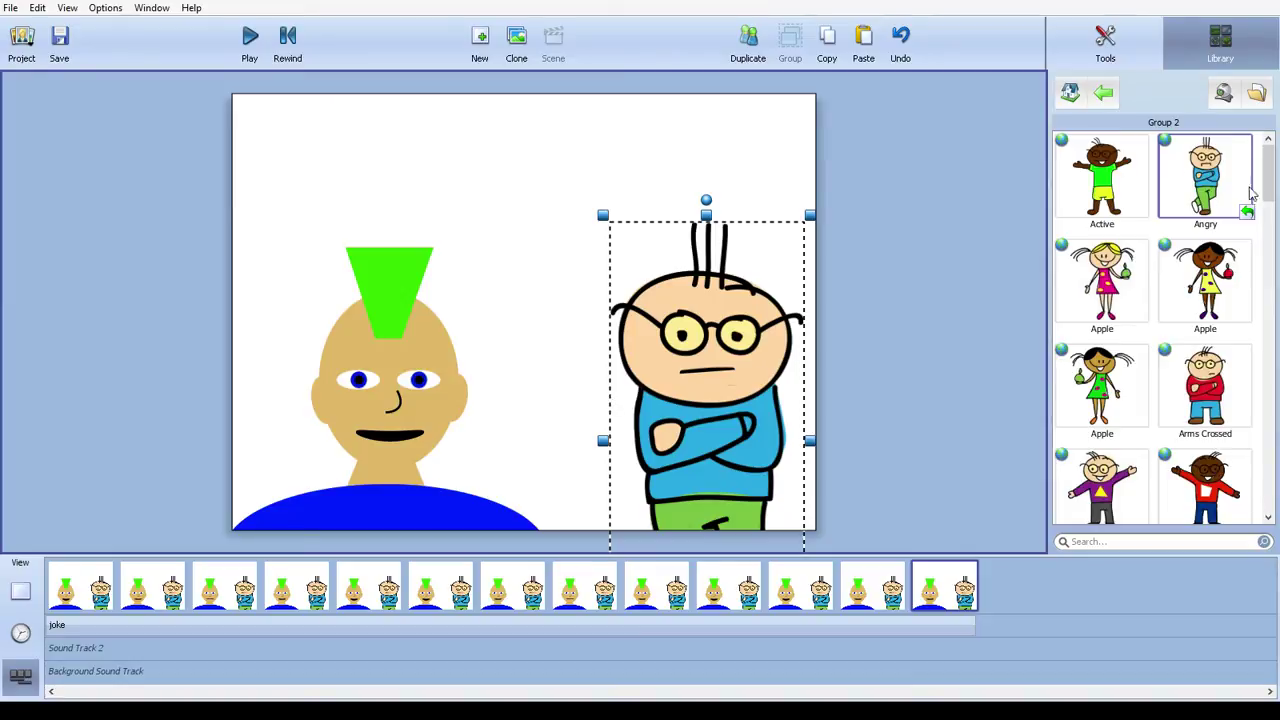
{"action": "mouse_move", "coordinate": [1271, 177]}
{"action": "left_mouse_down"}
{"action": "mouse_move", "coordinate": [1275, 285]}
{"action": "mouse_move", "coordinate": [1276, 172]}
{"action": "left_mouse_up"}
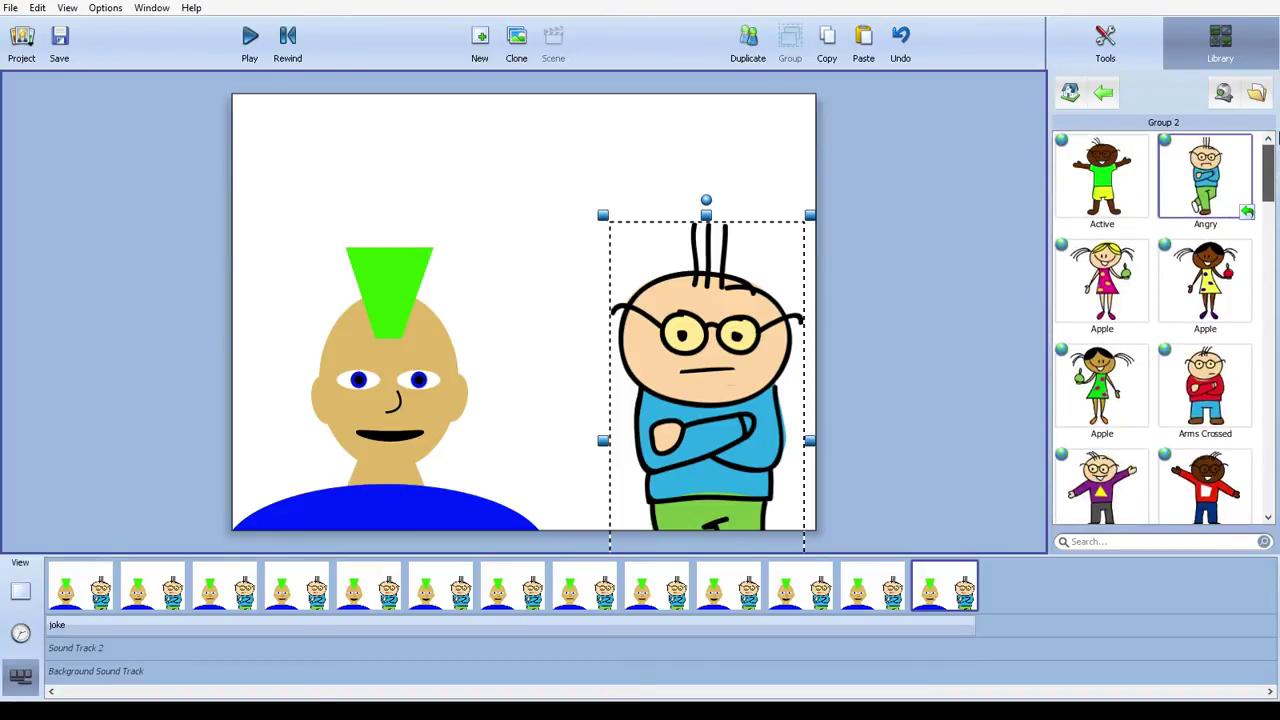
Step: Select and deselect the mohawk group, then show the opening frame's 0.1 s frame options
{"action": "left_click", "coordinate": [352, 329]}
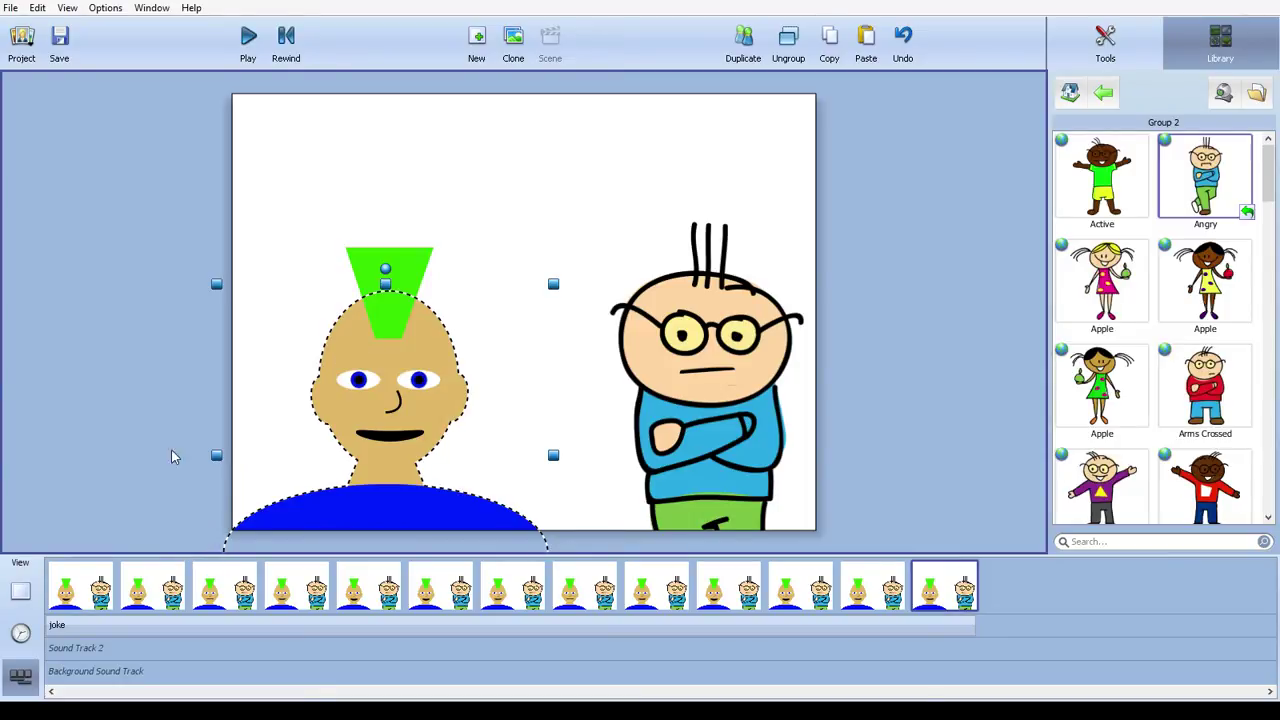
{"action": "left_click", "coordinate": [142, 427]}
{"action": "left_click", "coordinate": [1105, 45]}
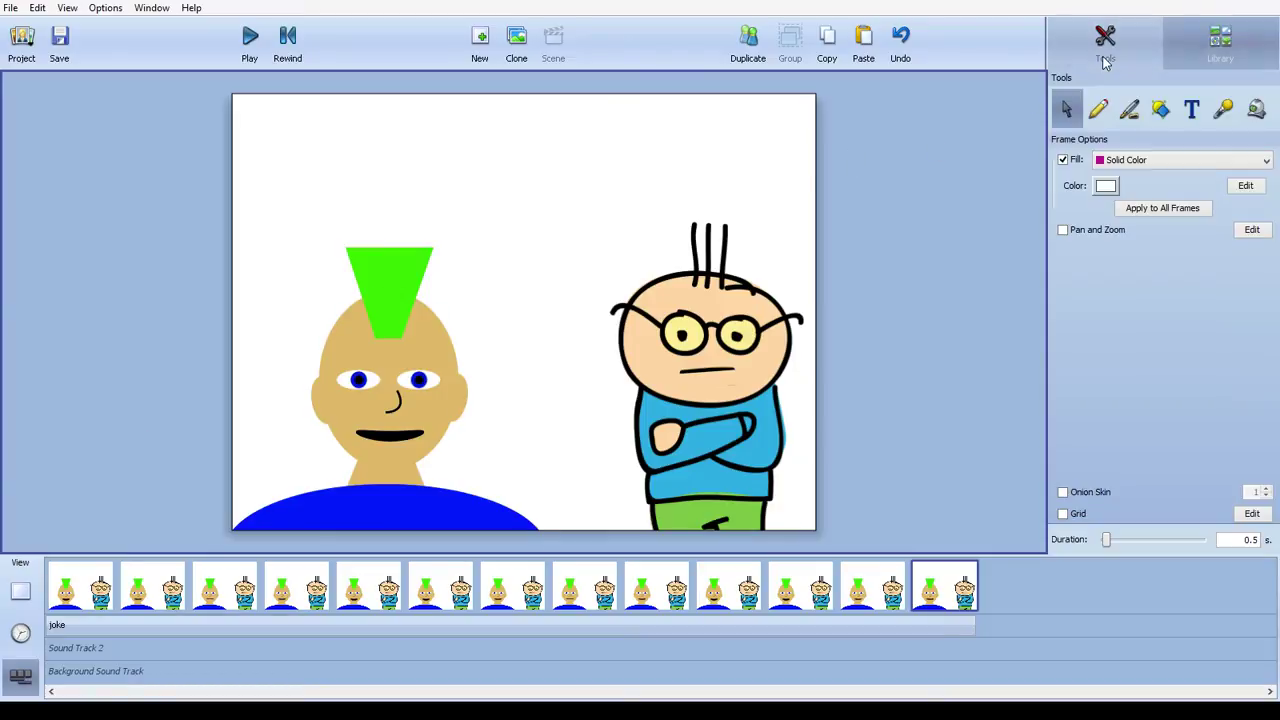
{"action": "left_click", "coordinate": [73, 597]}
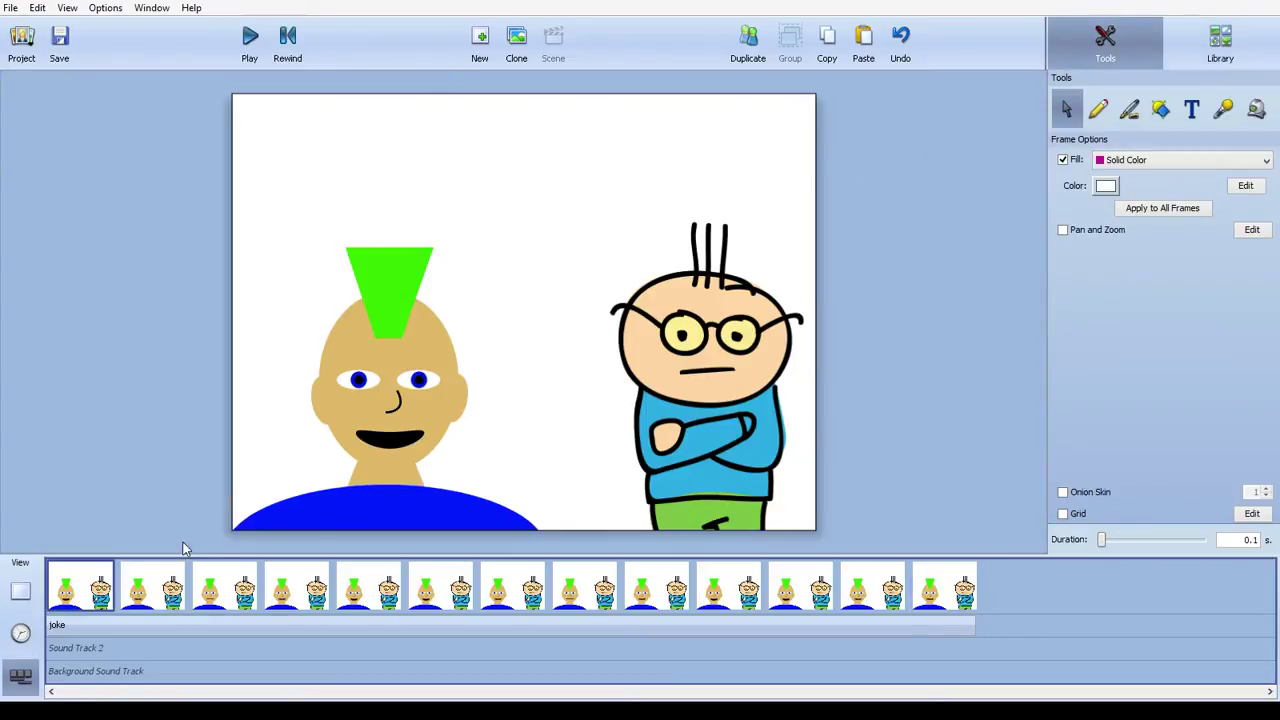
{"action": "left_click", "coordinate": [518, 42]}
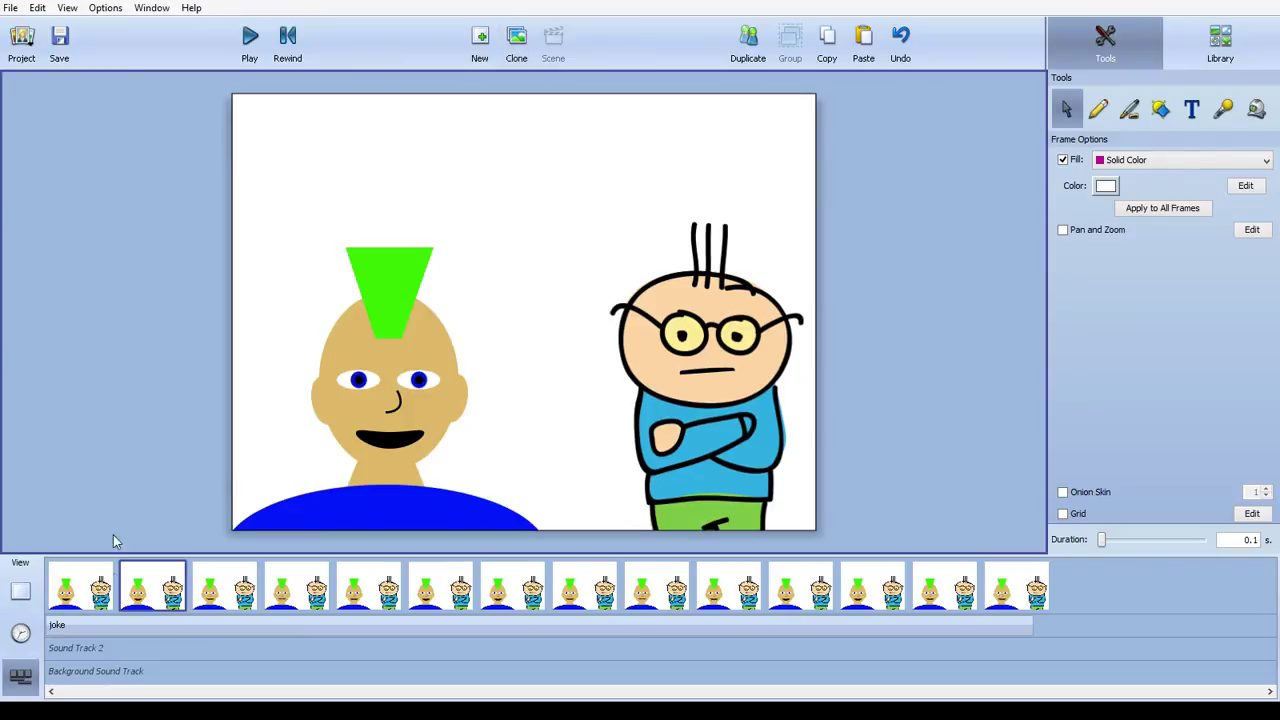
{"action": "left_click", "coordinate": [144, 615]}
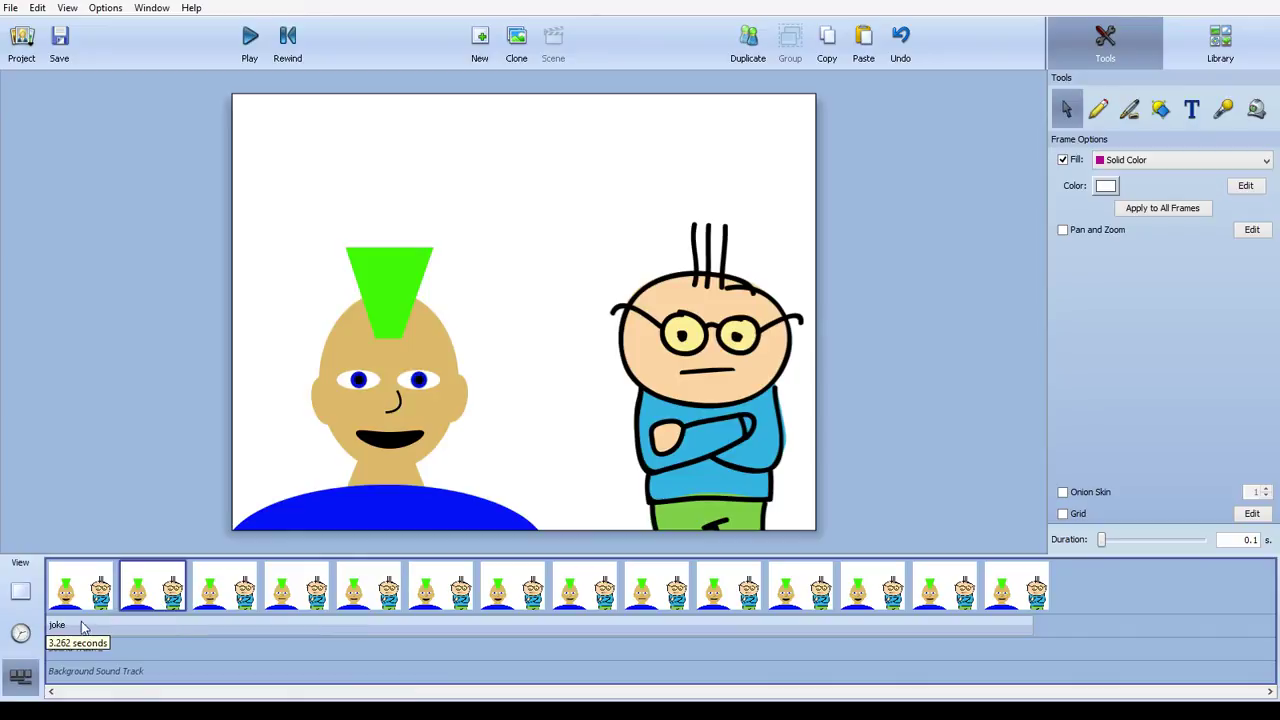
{"action": "left_click", "coordinate": [402, 445]}
{"action": "left_click", "coordinate": [396, 445]}
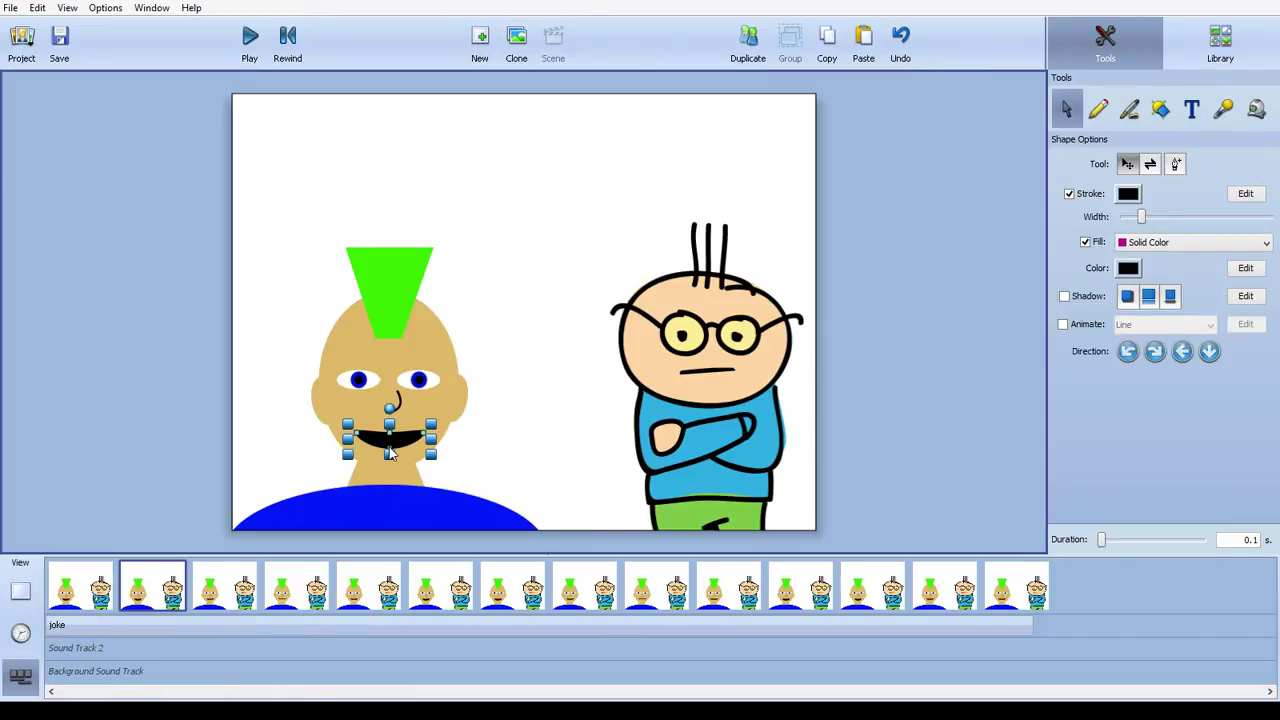
{"action": "left_click_drag", "start_coordinate": [389, 455], "coordinate": [389, 444]}
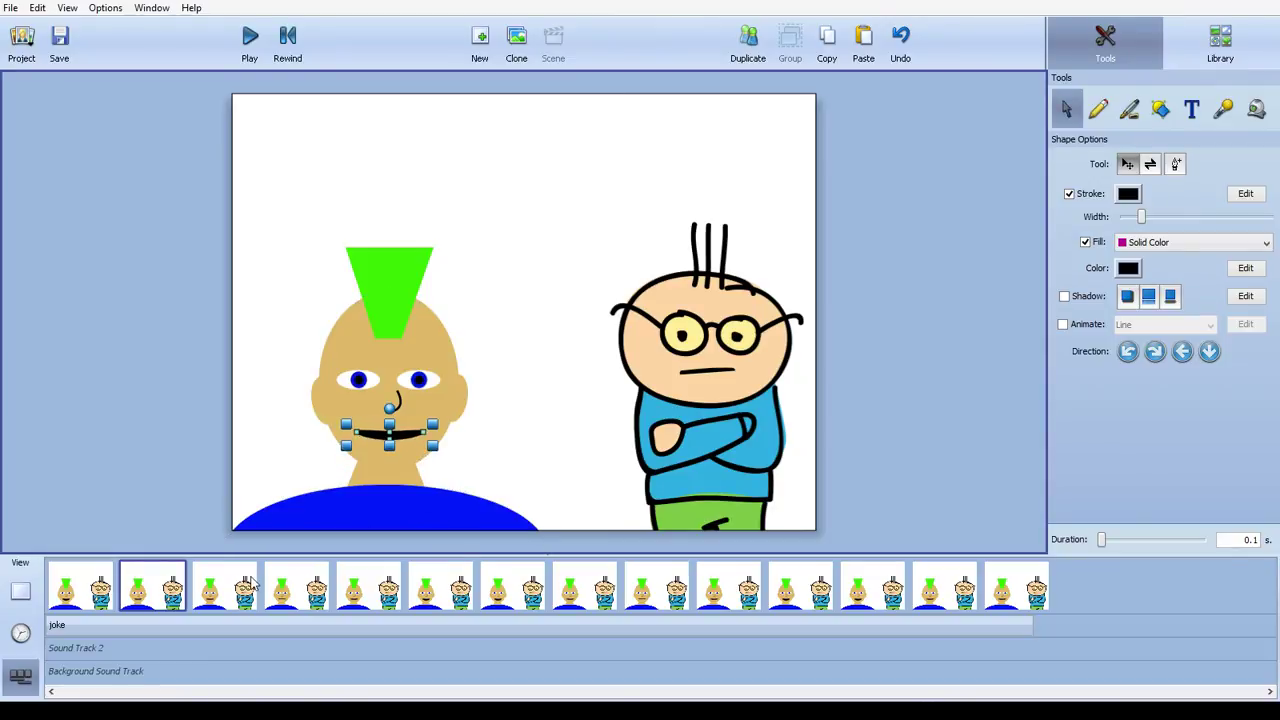
{"action": "left_click", "coordinate": [219, 603]}
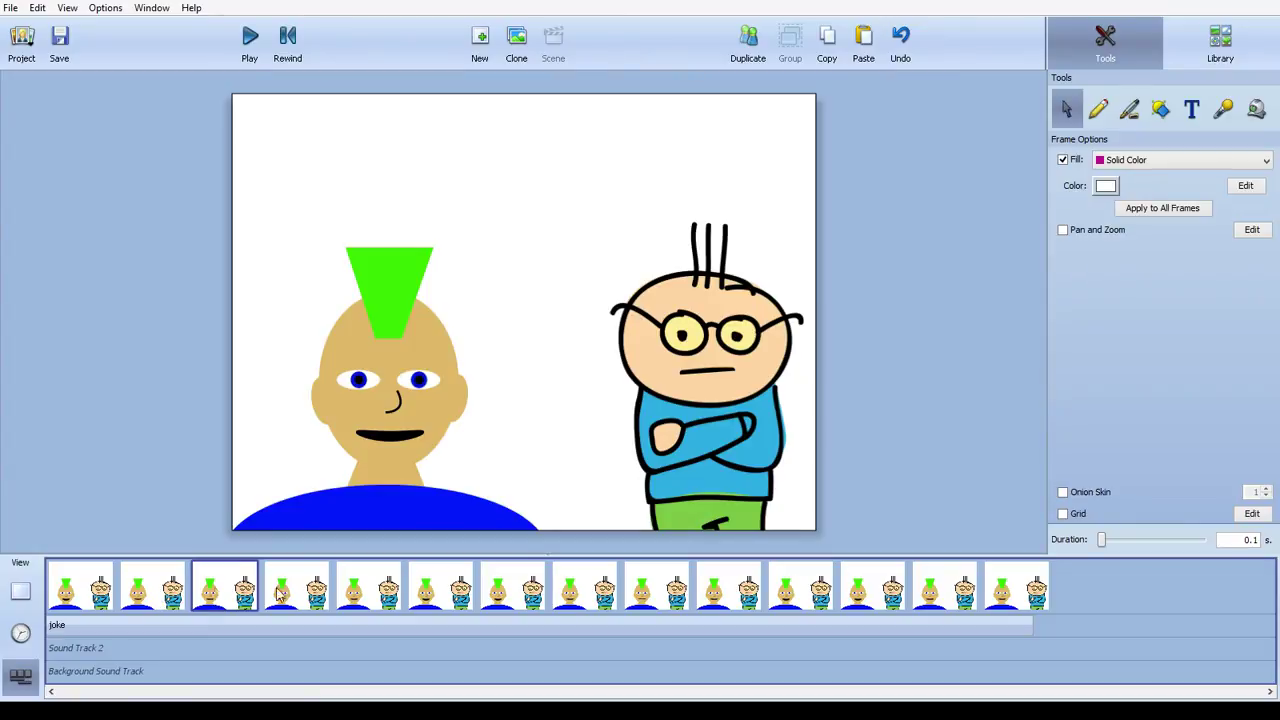
{"action": "left_click", "coordinate": [149, 596]}
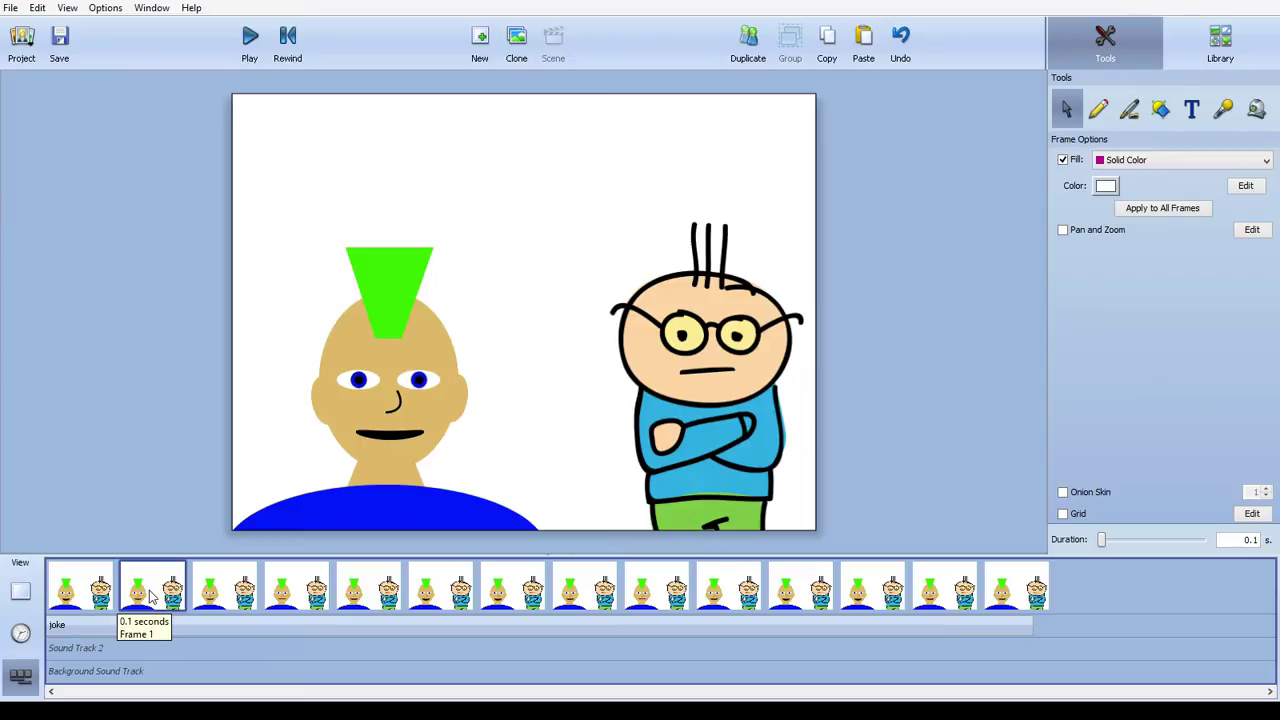
{"action": "key", "text": "Delete"}
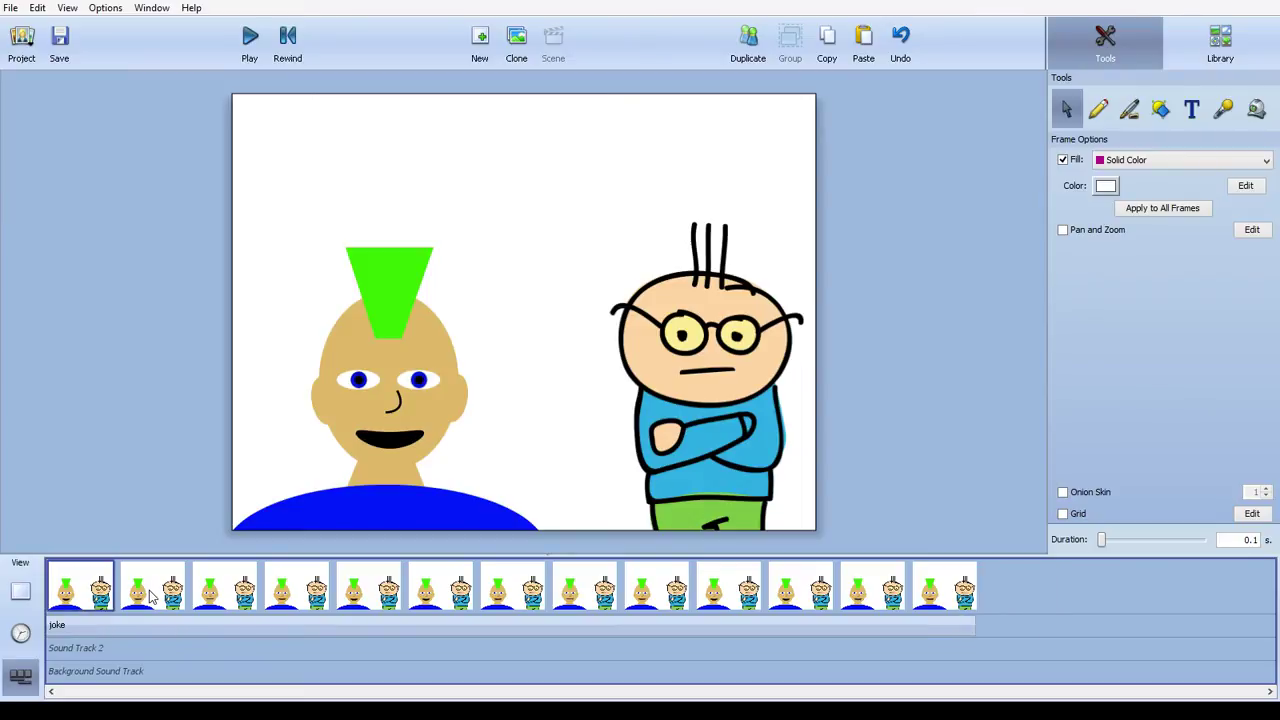
Step: View frames 4, 3, 4, 2, 1 and 5 to compare open and closed mouth shapes
{"action": "left_click", "coordinate": [295, 590]}
{"action": "left_click", "coordinate": [238, 593]}
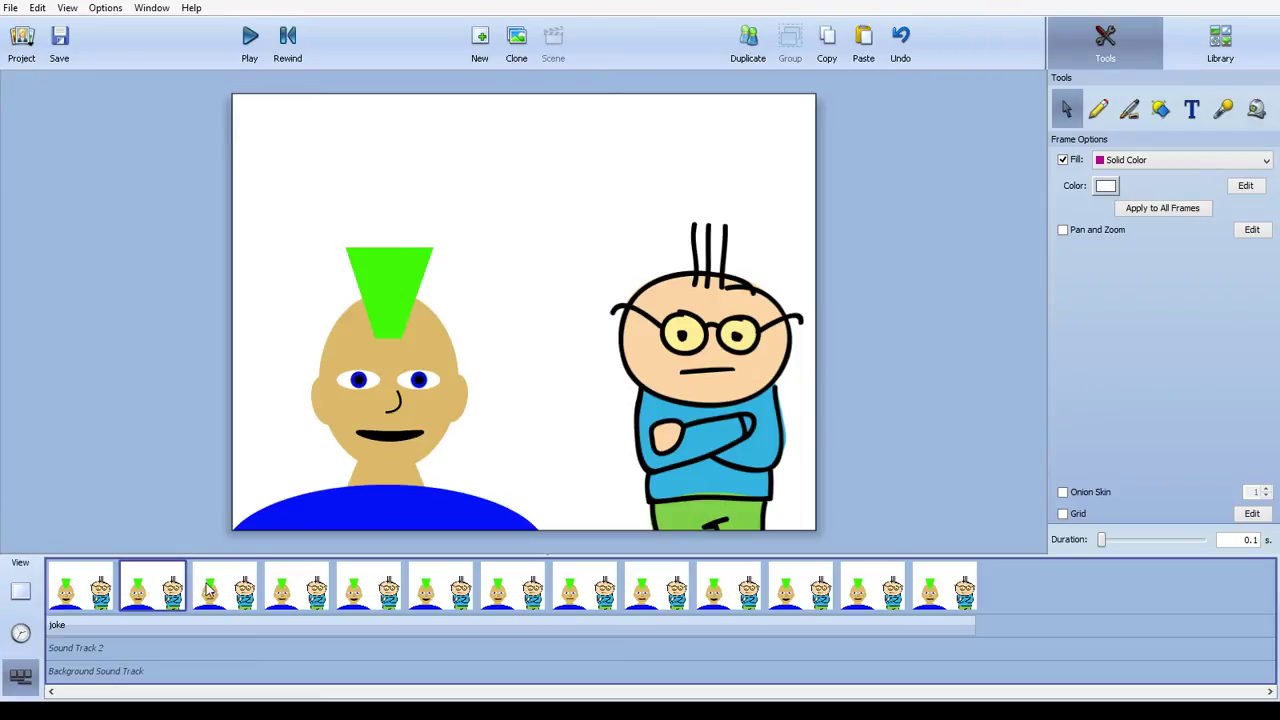
{"action": "left_click", "coordinate": [294, 595]}
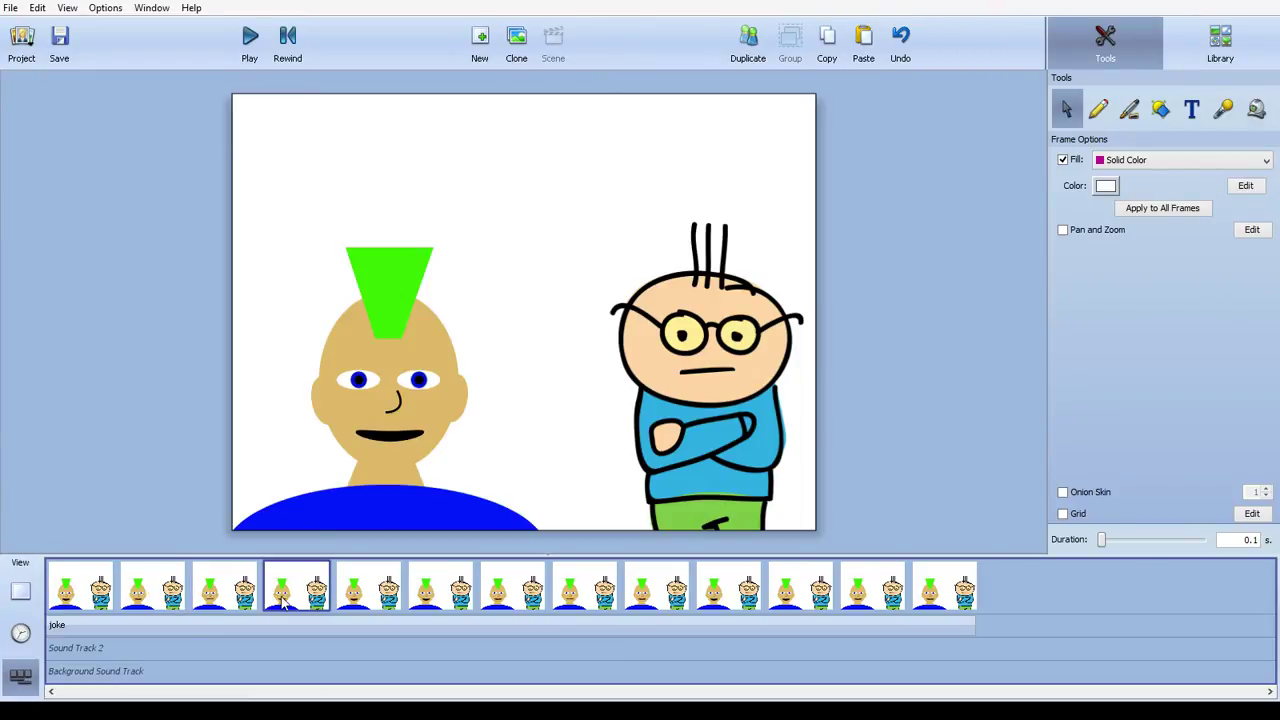
{"action": "left_click", "coordinate": [142, 597]}
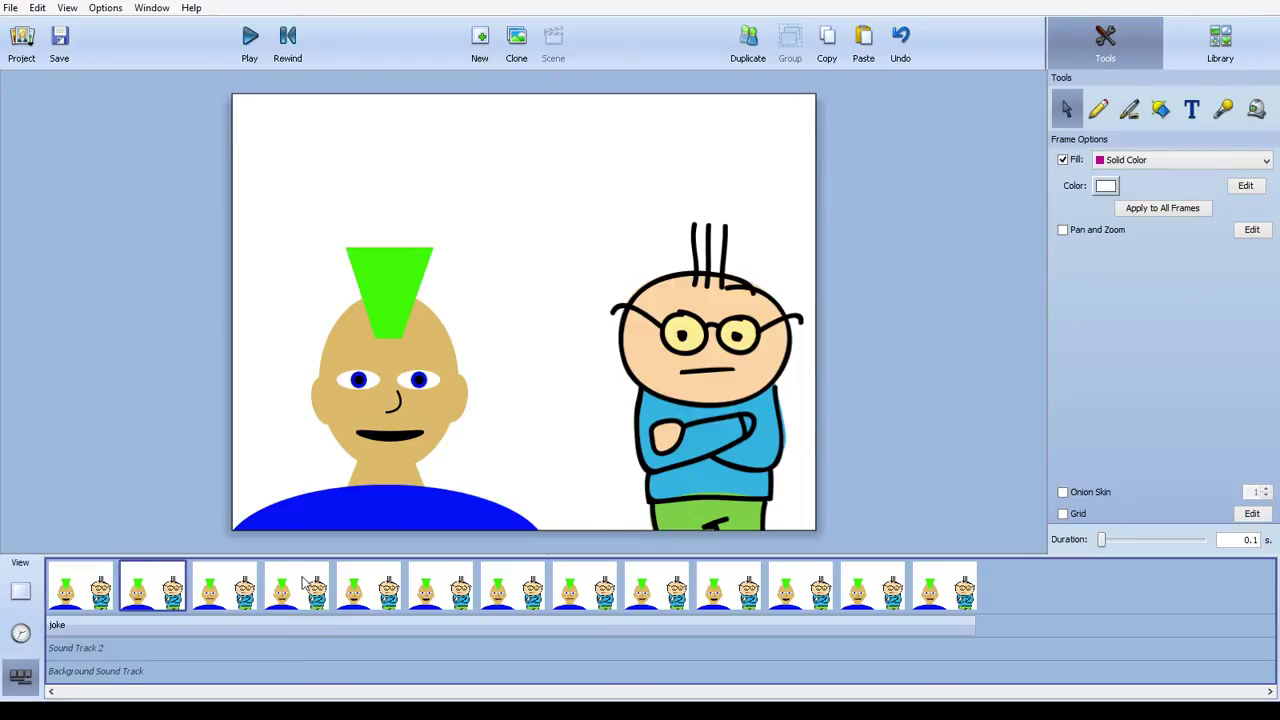
{"action": "left_click", "coordinate": [77, 597]}
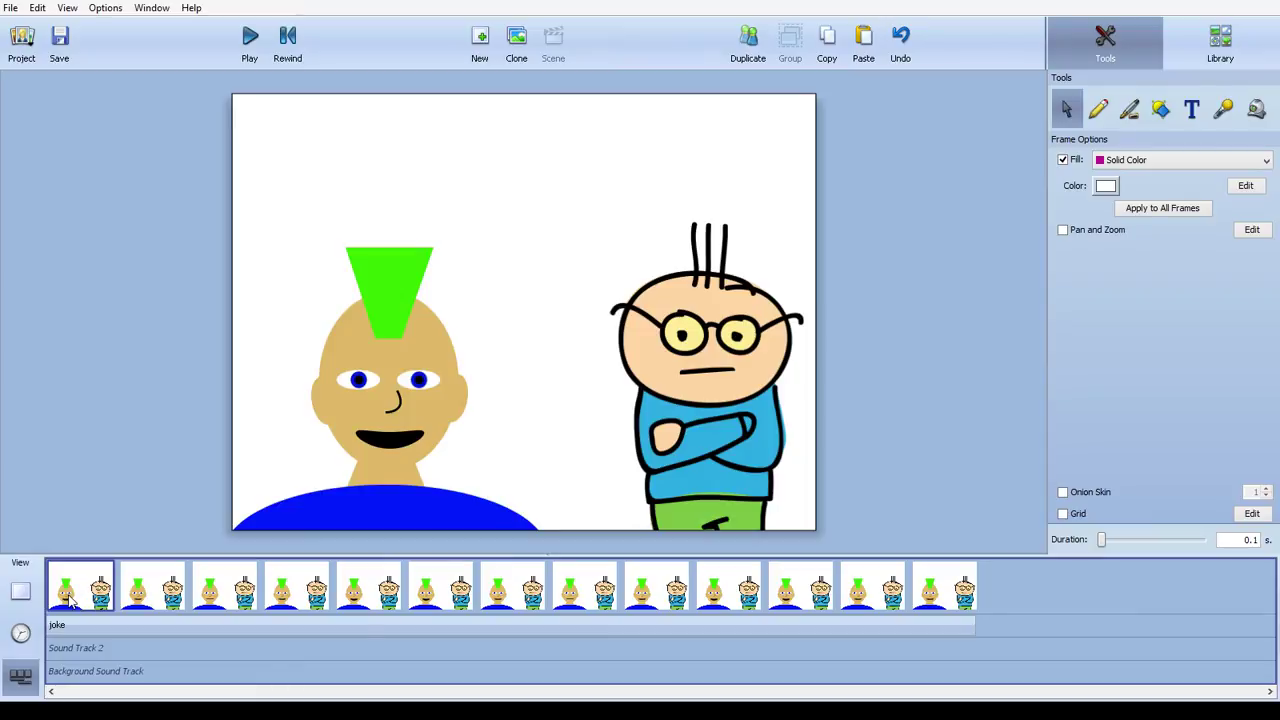
{"action": "left_click", "coordinate": [376, 591]}
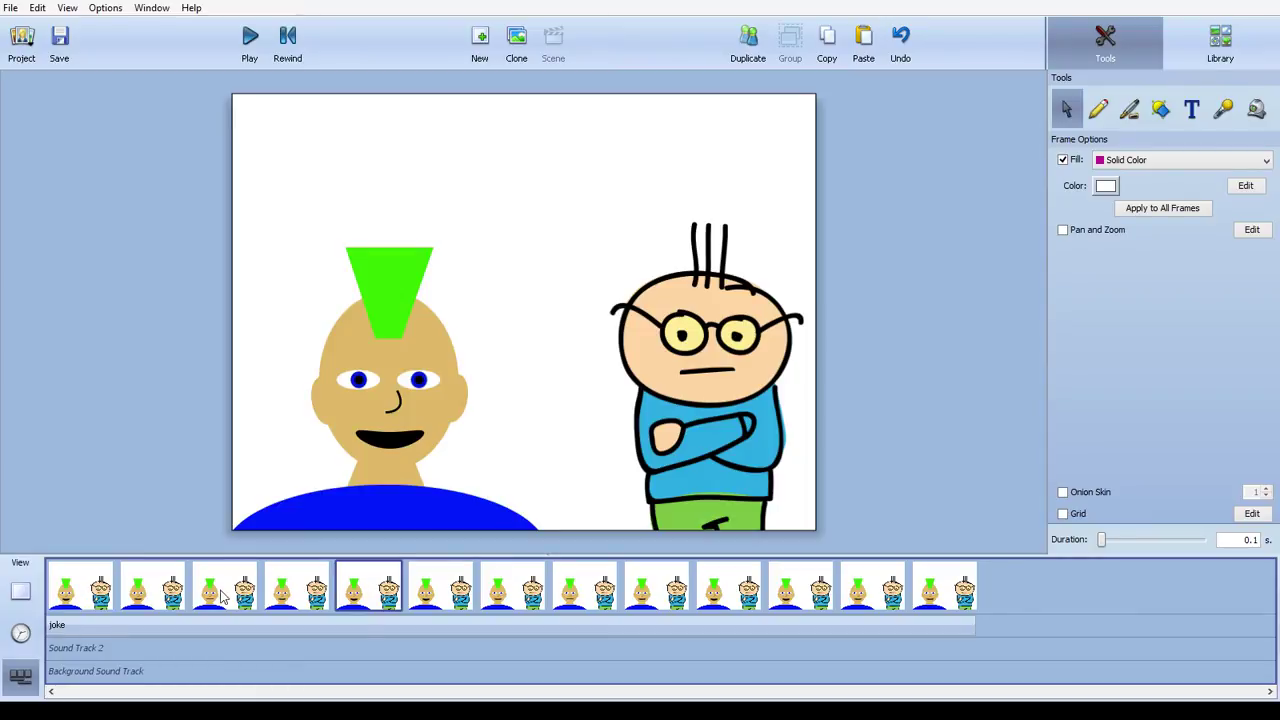
Step: Flip between frames 1 and 5 several times, then select frames 1 through 5 together
{"action": "left_click", "coordinate": [77, 591]}
{"action": "left_click", "coordinate": [362, 604]}
{"action": "left_click", "coordinate": [78, 598]}
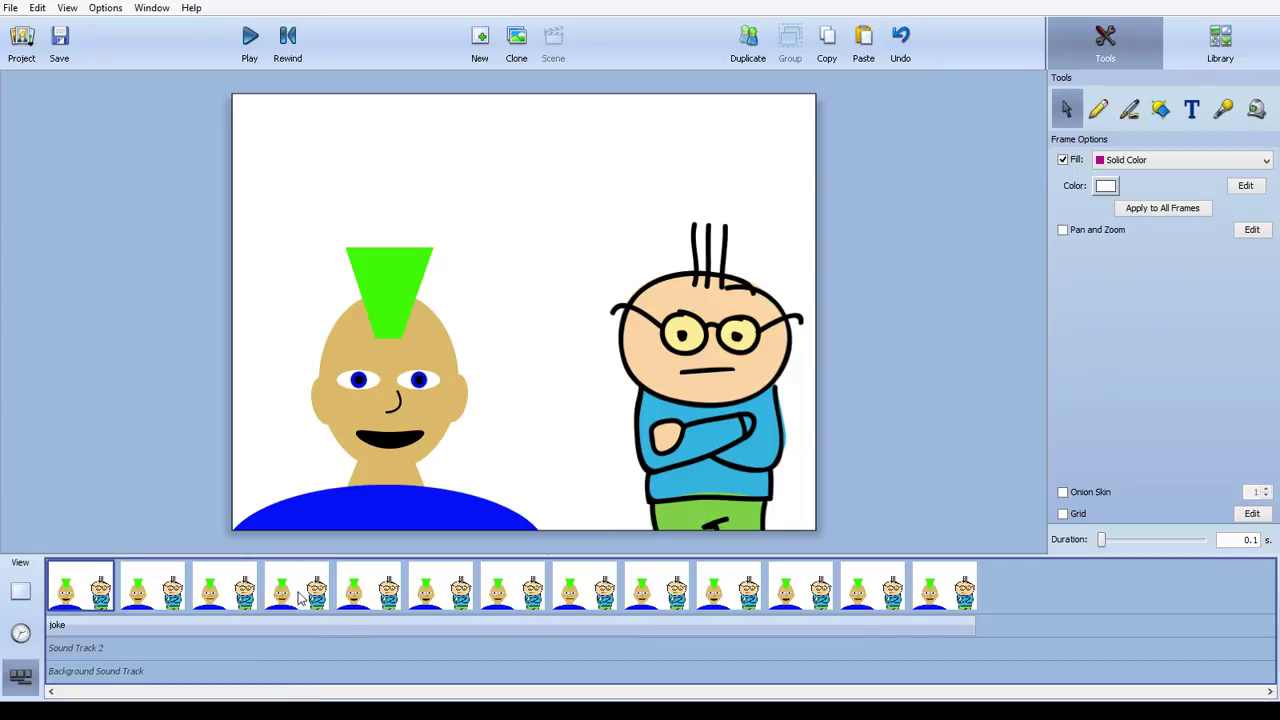
{"action": "left_click", "coordinate": [350, 592]}
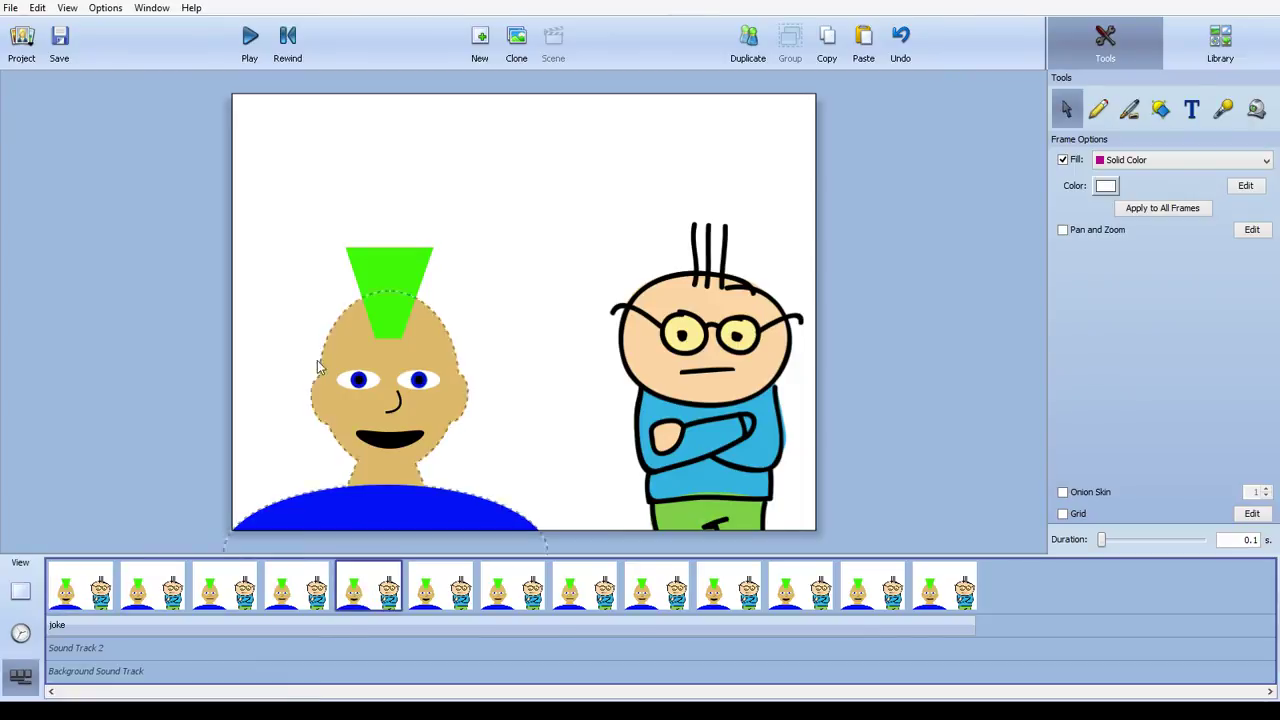
{"action": "left_click", "coordinate": [77, 597]}
{"action": "left_click", "coordinate": [352, 594]}
{"action": "left_click", "coordinate": [88, 598], "text": "shift"}
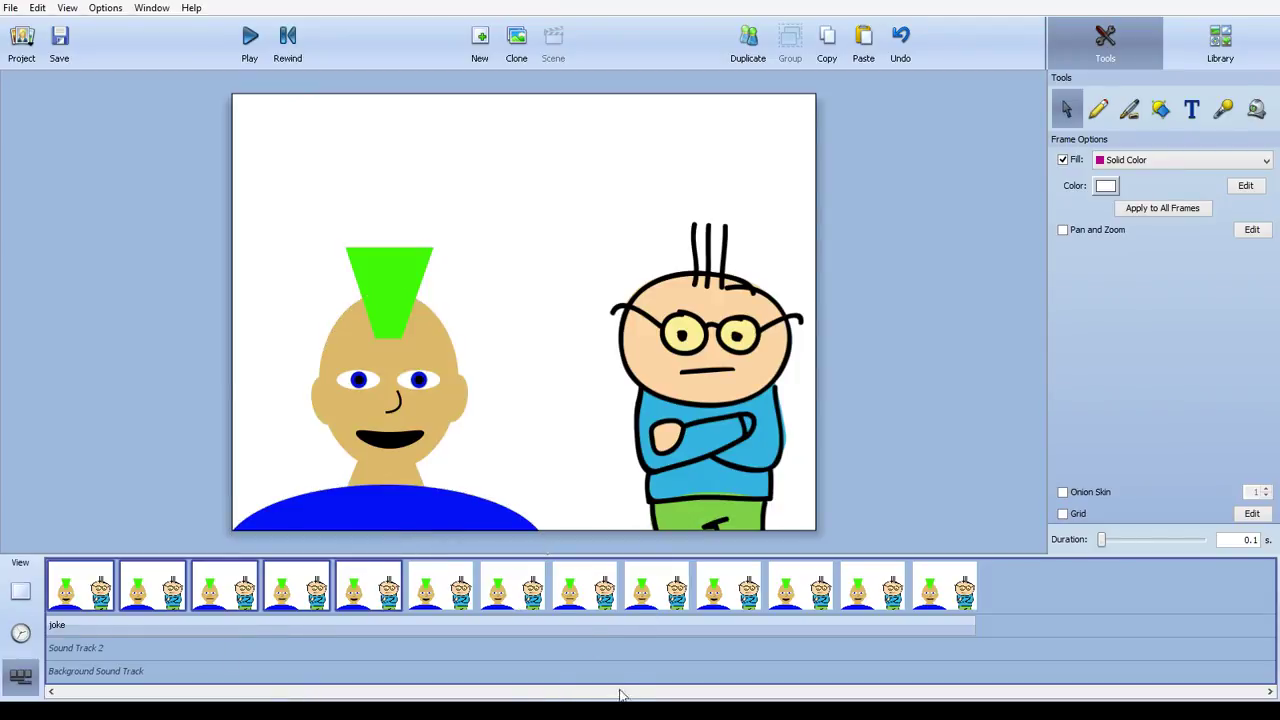
Step: Glance at a later frame, then step from frame 1 through frame 6
{"action": "left_click", "coordinate": [772, 592]}
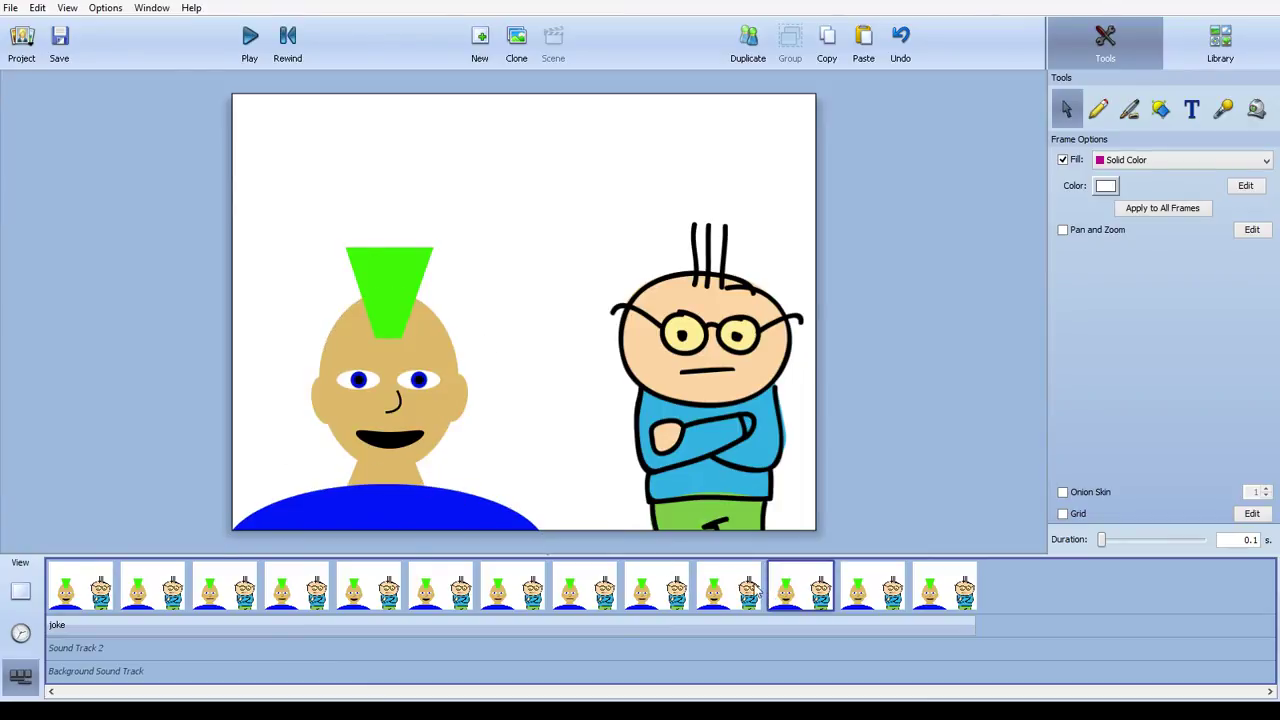
{"action": "left_click", "coordinate": [92, 590]}
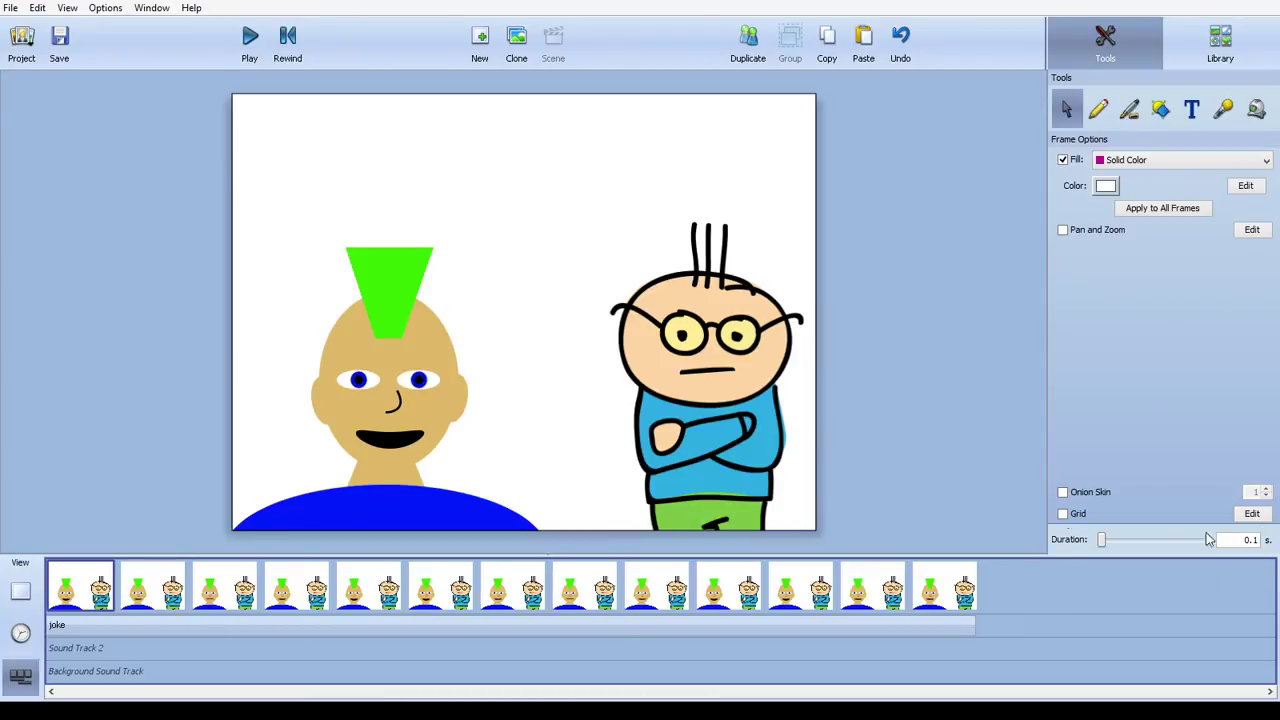
{"action": "left_click", "coordinate": [154, 590]}
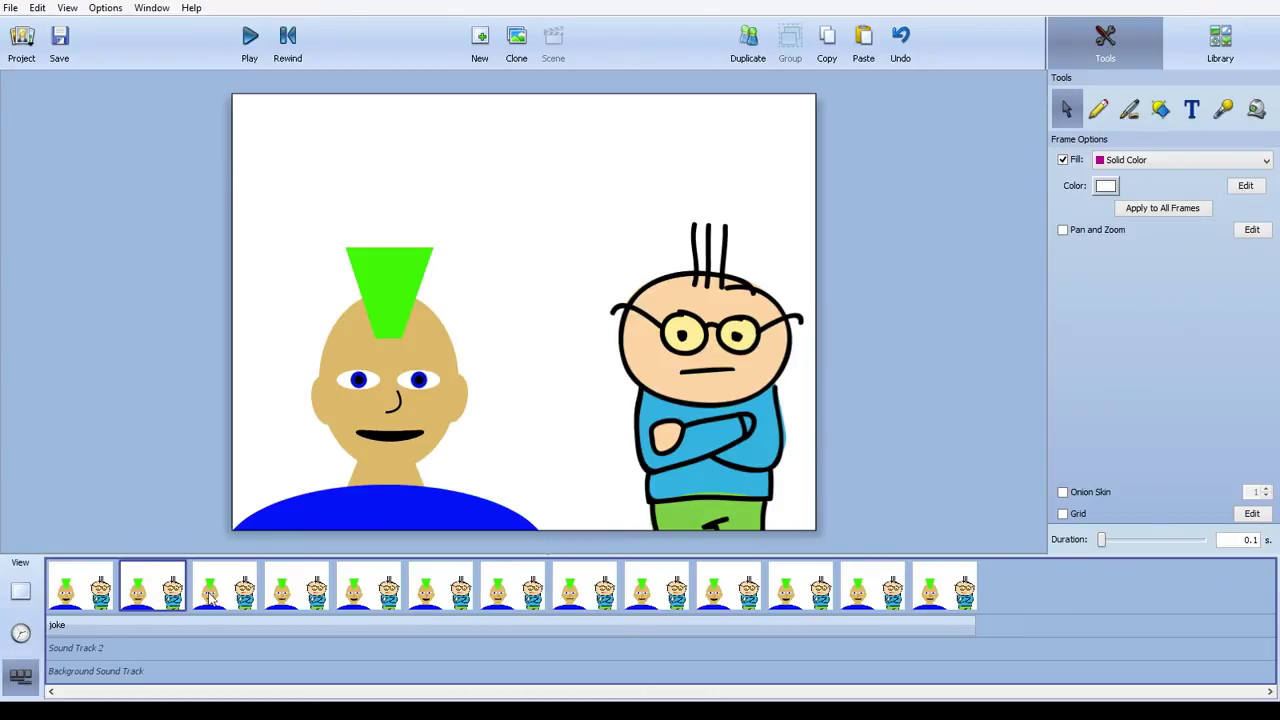
{"action": "left_click", "coordinate": [237, 597]}
{"action": "left_click", "coordinate": [294, 597]}
{"action": "left_click", "coordinate": [366, 597]}
{"action": "left_click", "coordinate": [445, 597]}
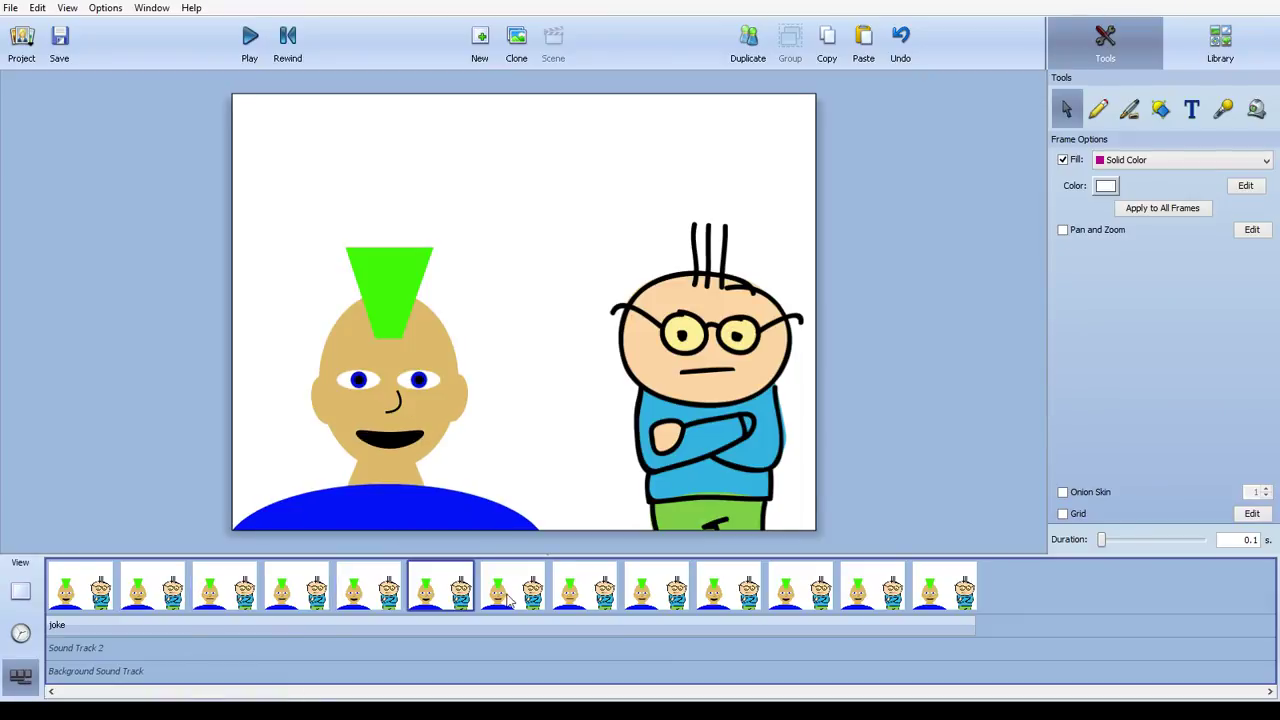
Step: Continue stepping from frame 7 to the end, stopping on the 1.7-second frame
{"action": "left_click", "coordinate": [510, 597]}
{"action": "left_click", "coordinate": [582, 597]}
{"action": "left_click", "coordinate": [652, 597]}
{"action": "left_click", "coordinate": [722, 594]}
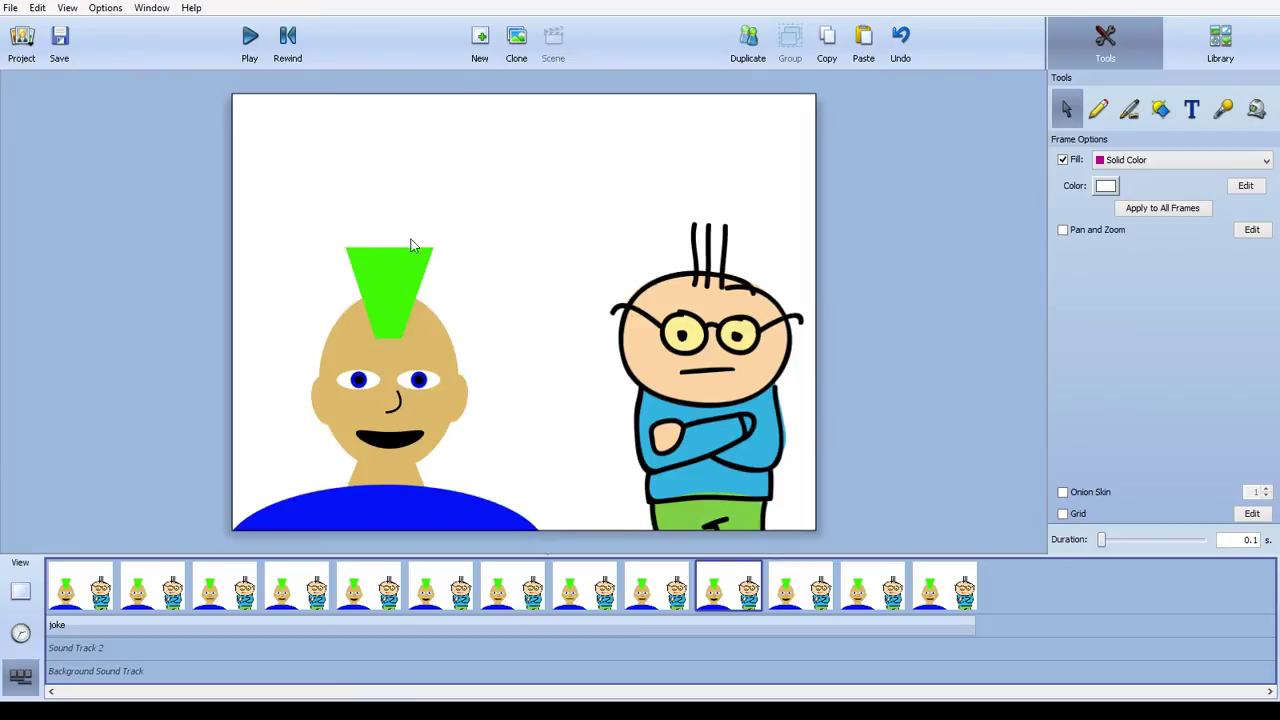
{"action": "left_click", "coordinate": [785, 592]}
{"action": "left_click", "coordinate": [866, 582]}
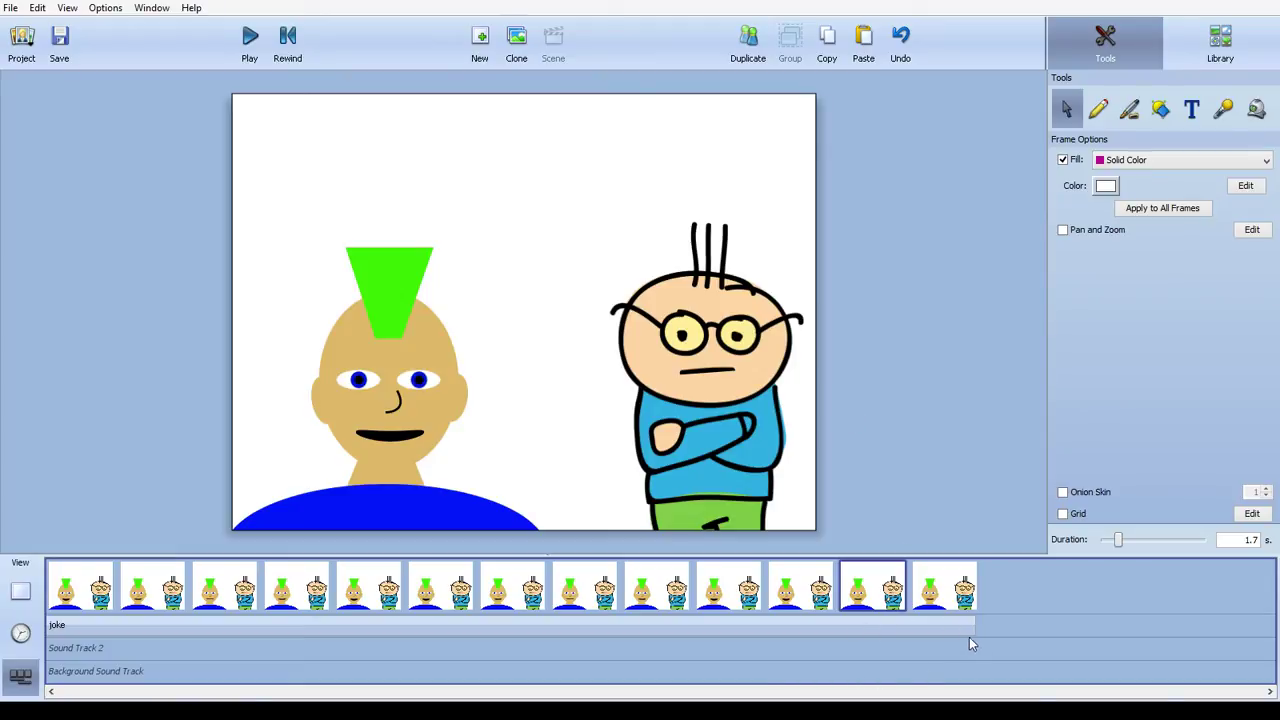
Step: Show the 0.5-second final frame and select the glasses character's custom-animated mouth shape
{"action": "left_click", "coordinate": [942, 590]}
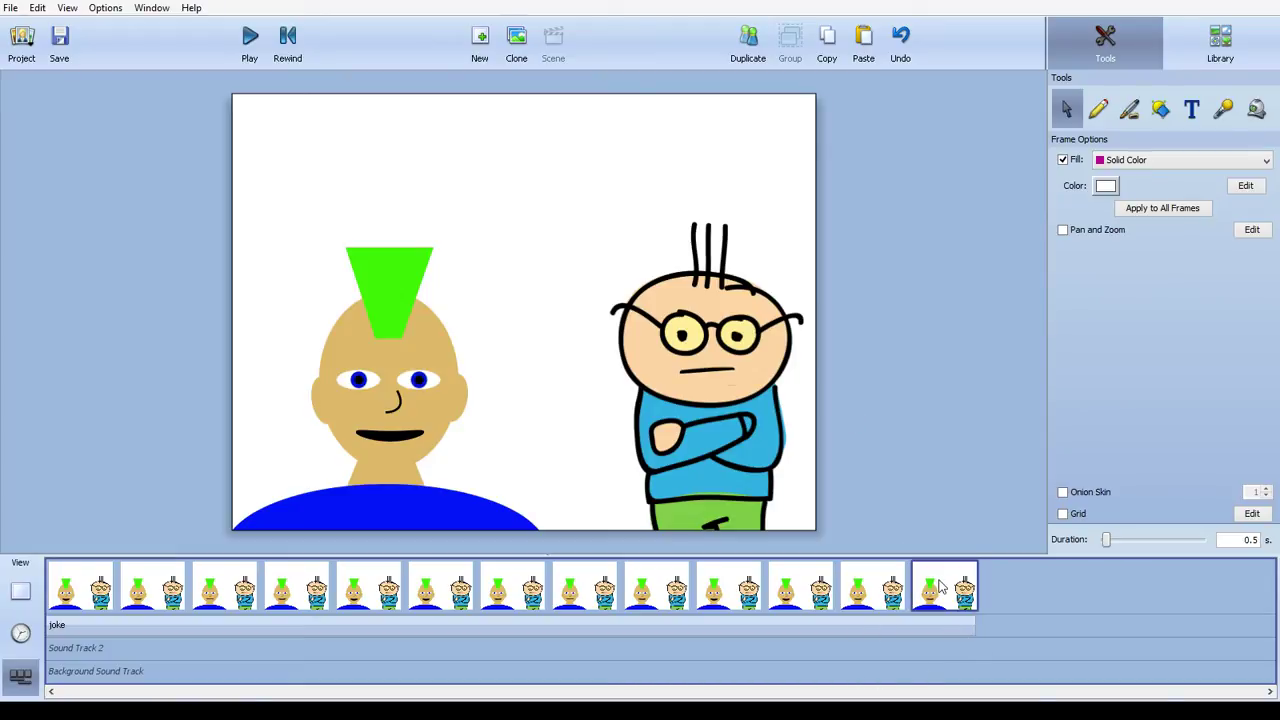
{"action": "left_click", "coordinate": [712, 377]}
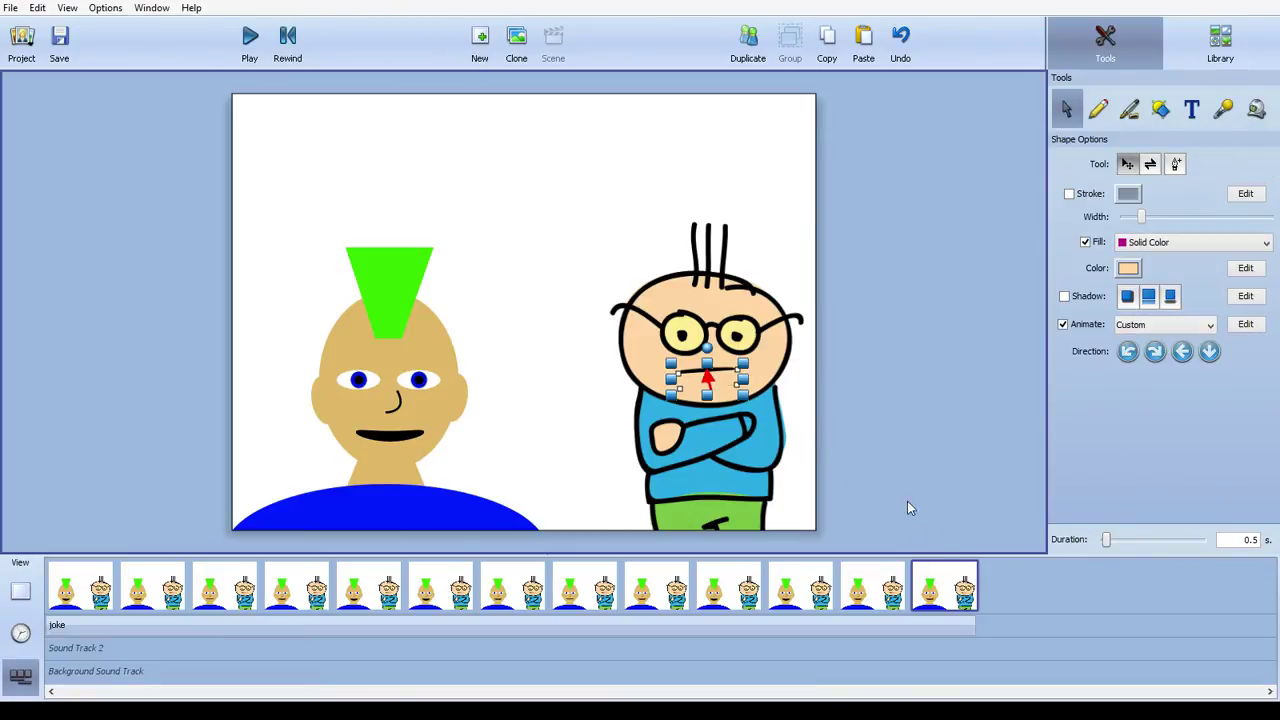